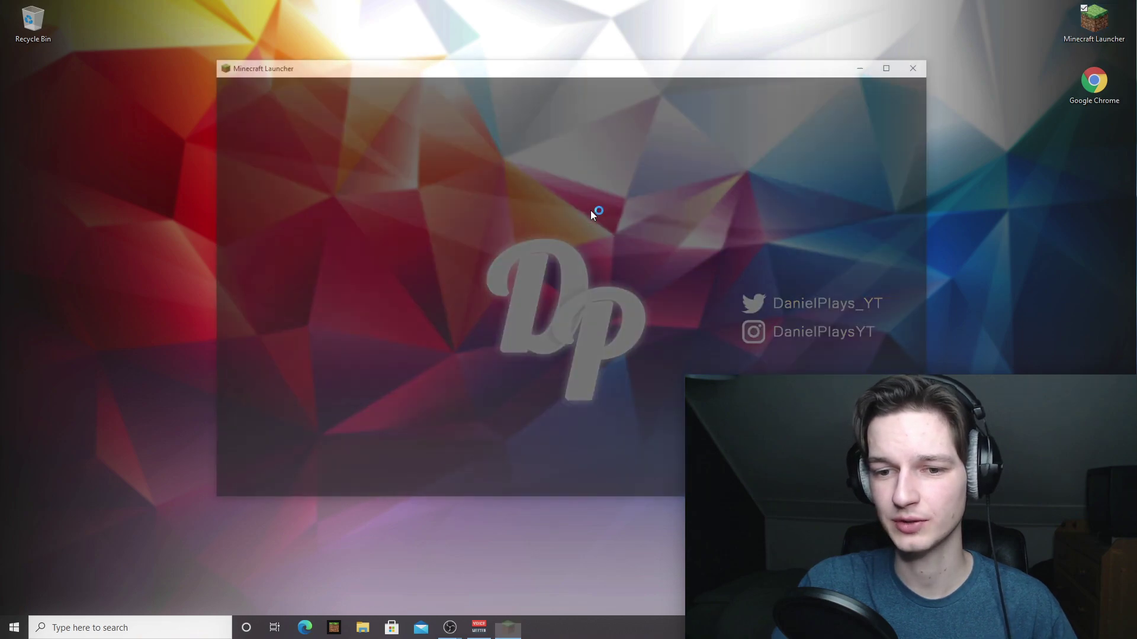
Run the latest release 1.16.5 of Minecraft: Java Edition once from the launcher, and quit the game from its title screen.
{"action": "left_click", "coordinate": [414, 482]}
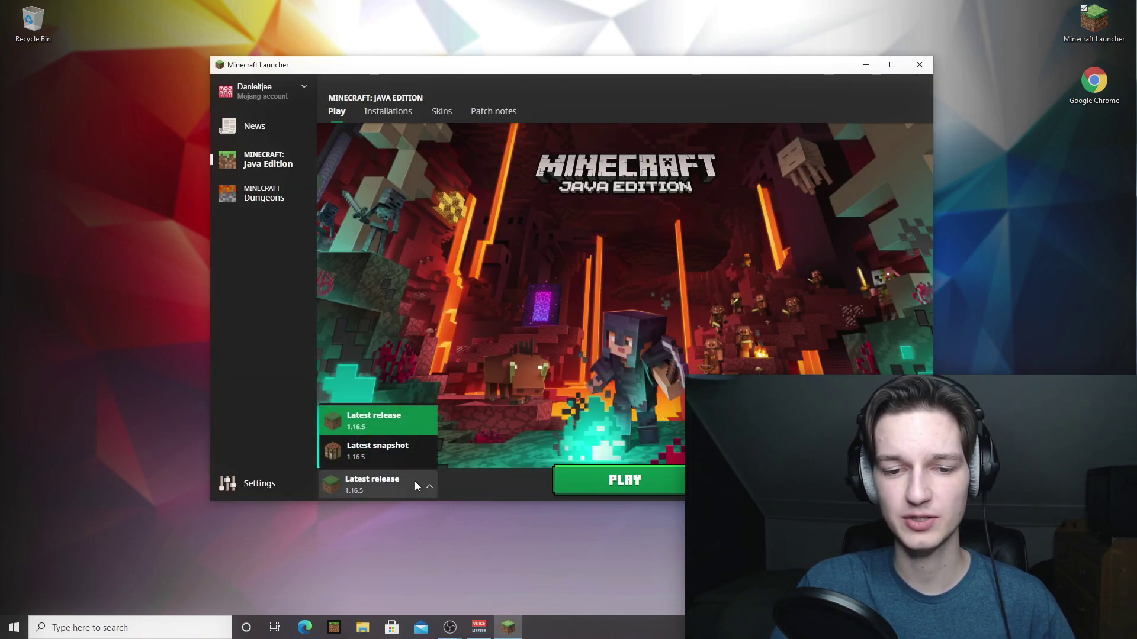
{"action": "left_click", "coordinate": [377, 419]}
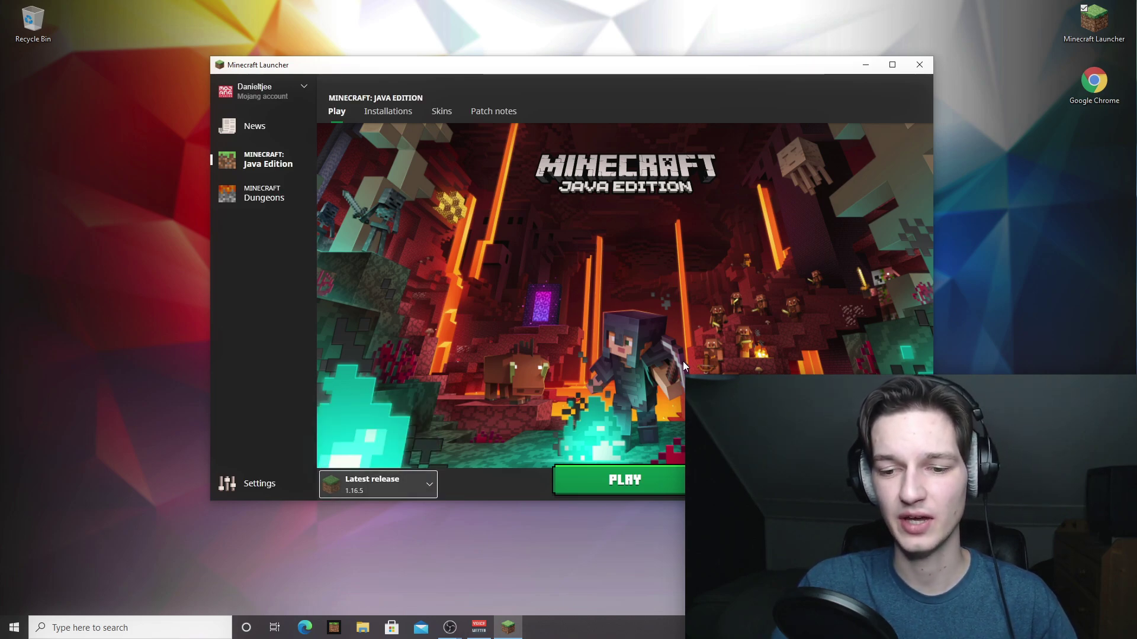
{"action": "left_click", "coordinate": [627, 484]}
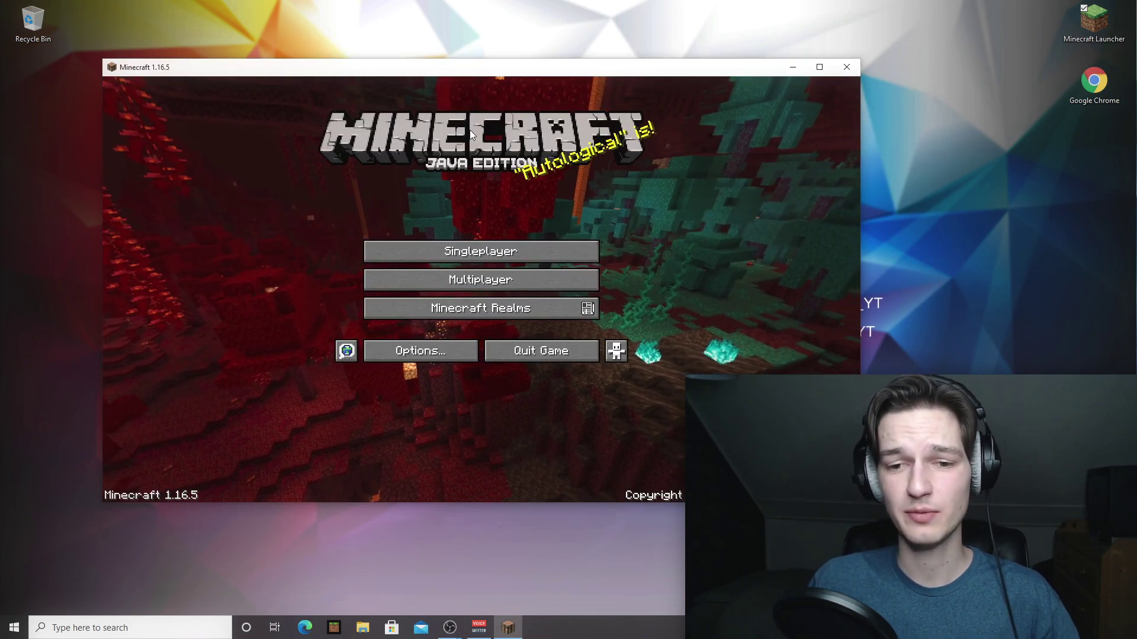
{"action": "left_click", "coordinate": [538, 353]}
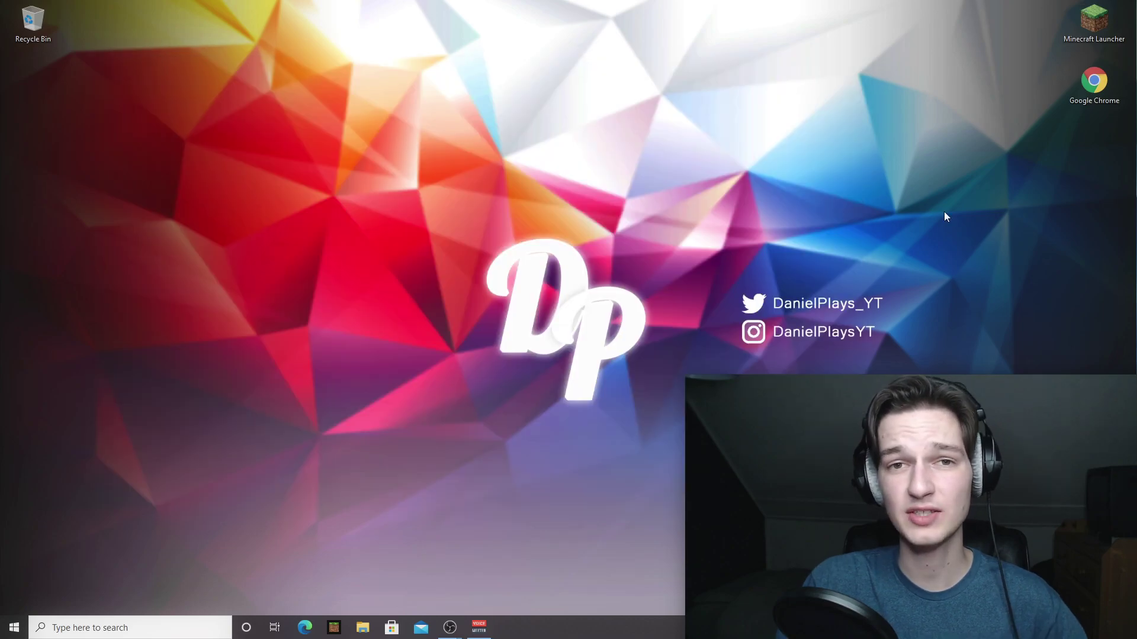
Switch to Google Chrome and open the Minecraft Forge downloads page for Minecraft version 1.16.5.
{"action": "double_click", "coordinate": [1094, 82]}
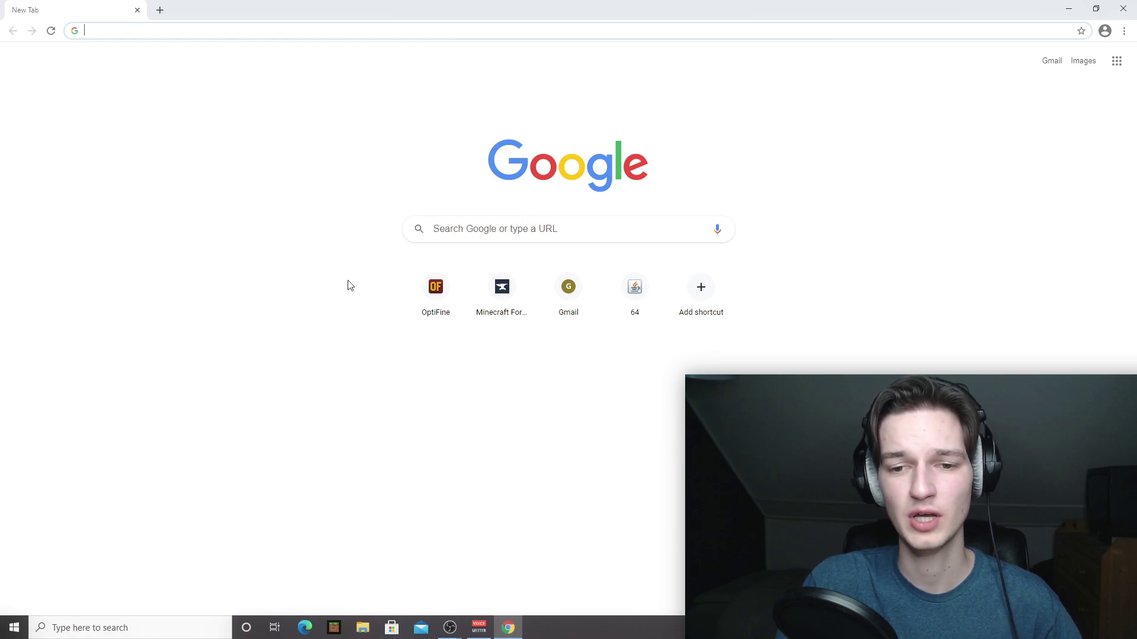
{"action": "left_click", "coordinate": [501, 289]}
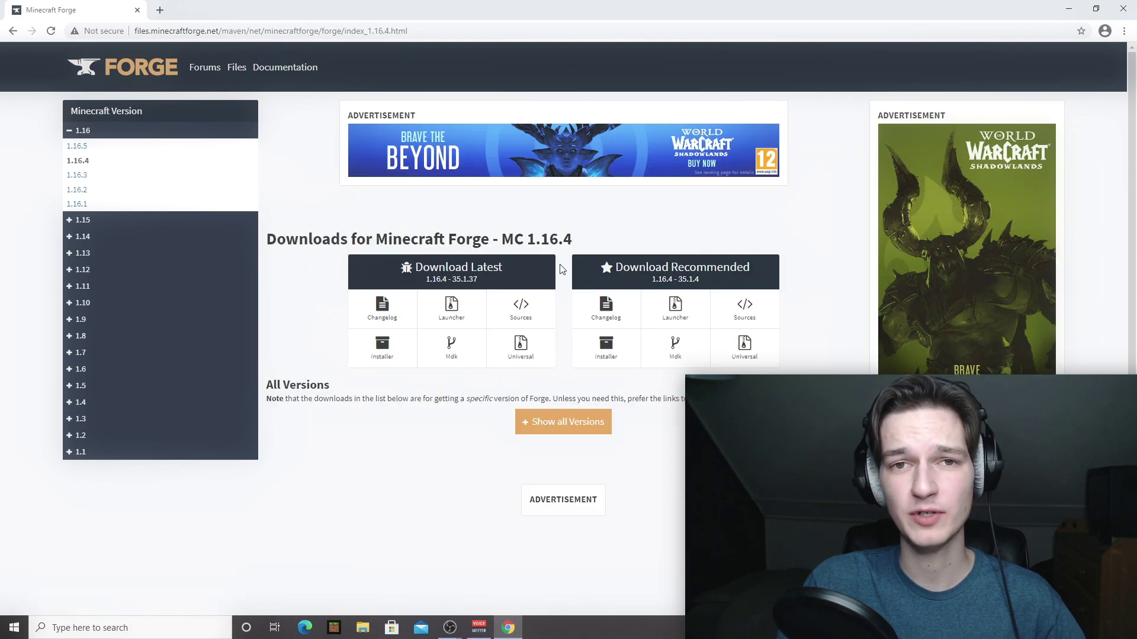
{"action": "left_click_drag", "start_coordinate": [526, 239], "coordinate": [571, 239]}
{"action": "left_click", "coordinate": [576, 243]}
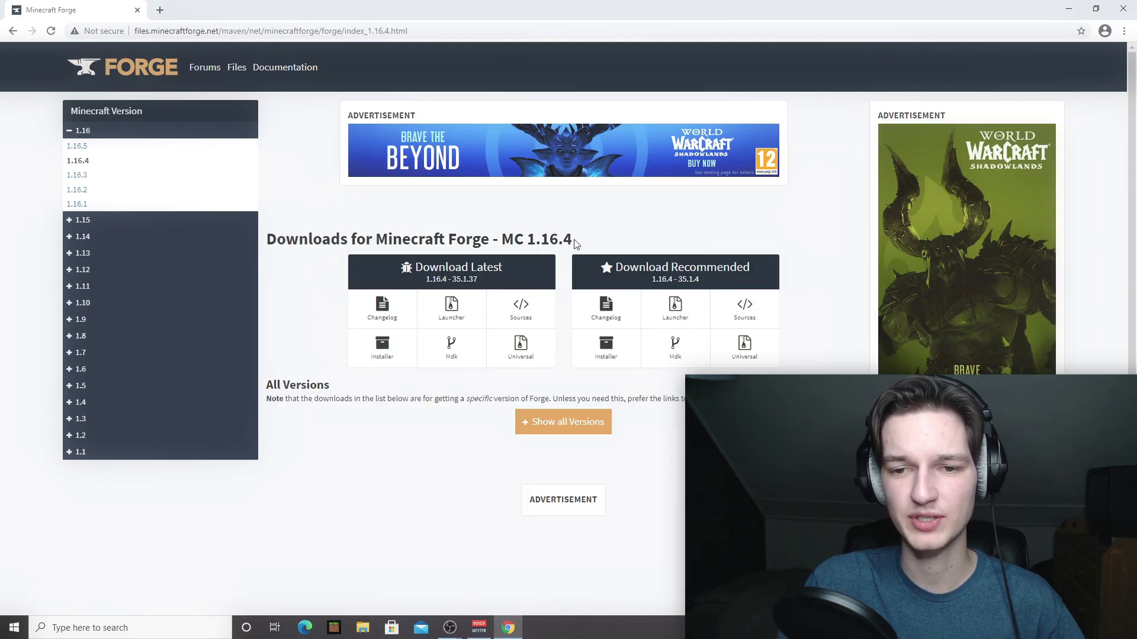
{"action": "left_click", "coordinate": [76, 149]}
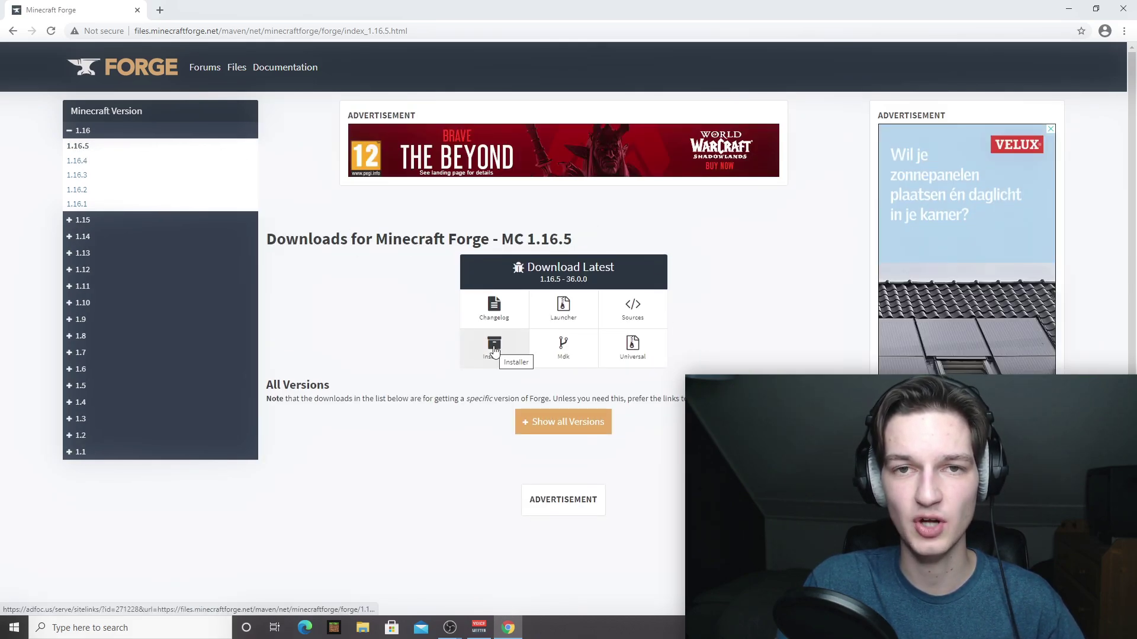
Download the latest Forge 1.16.5 installer past the advertisement page, keep the flagged file, and show the browser's downloads list.
{"action": "left_click", "coordinate": [494, 348]}
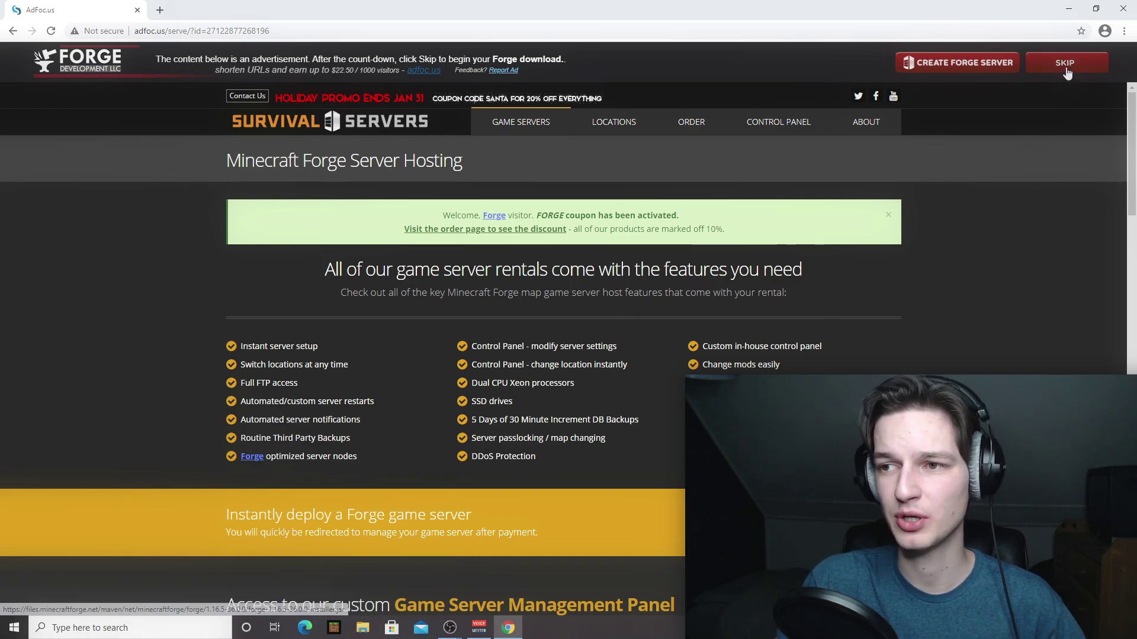
{"action": "left_click", "coordinate": [1065, 69]}
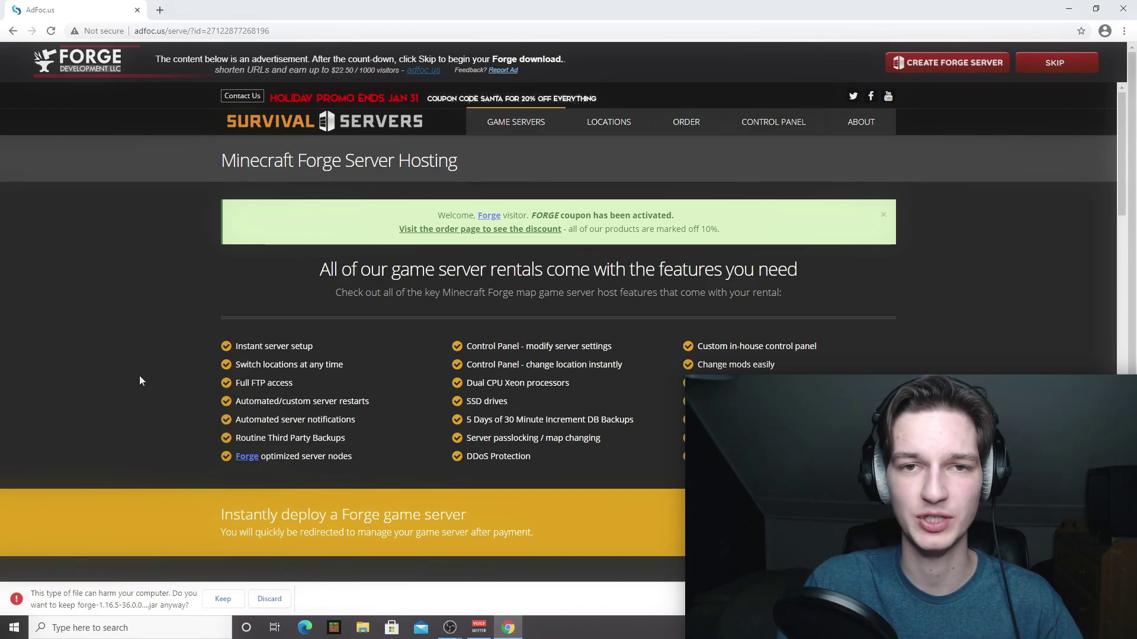
{"action": "left_click", "coordinate": [220, 599]}
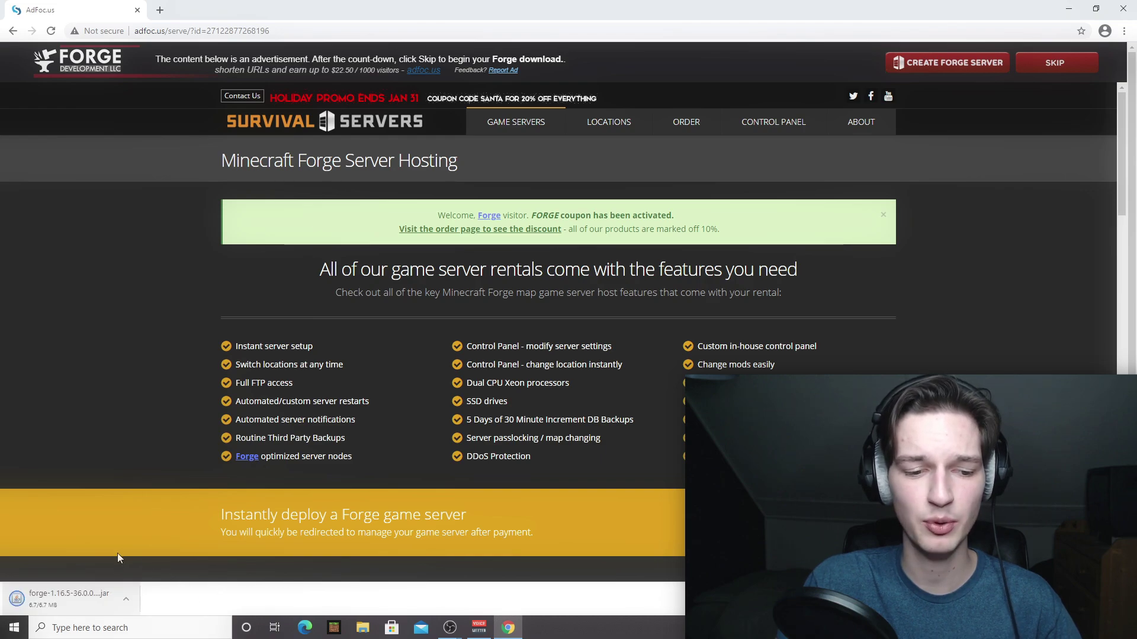
{"action": "key", "text": "ctrl+j"}
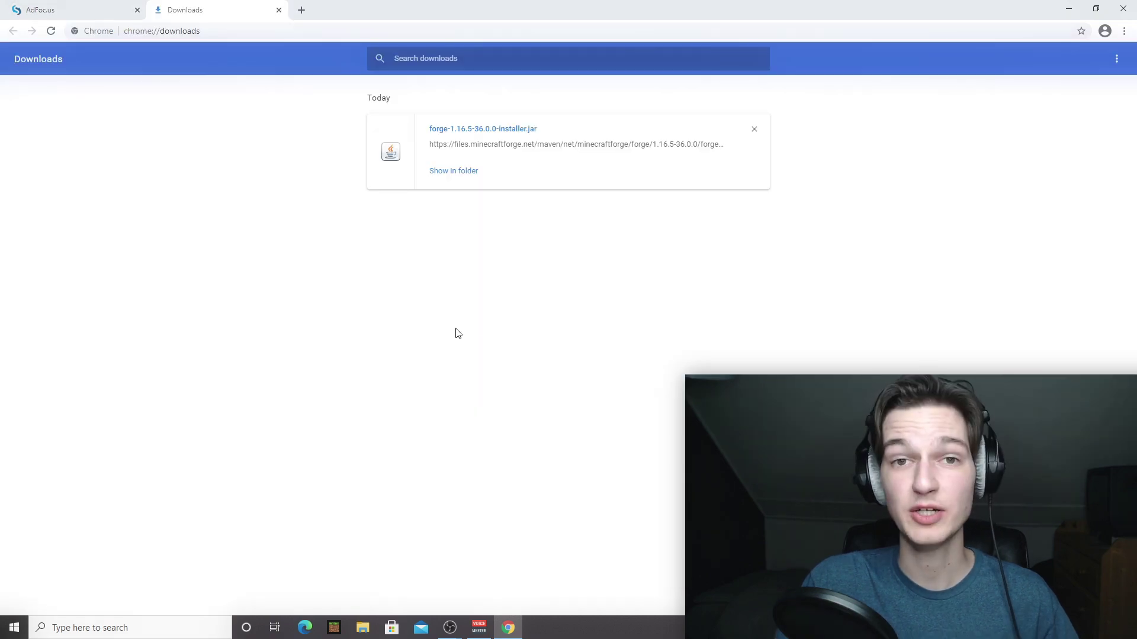
In a new browser tab, search the web for "jarfix" and open the Jarfix developer's own page from the results.
{"action": "left_click", "coordinate": [301, 11]}
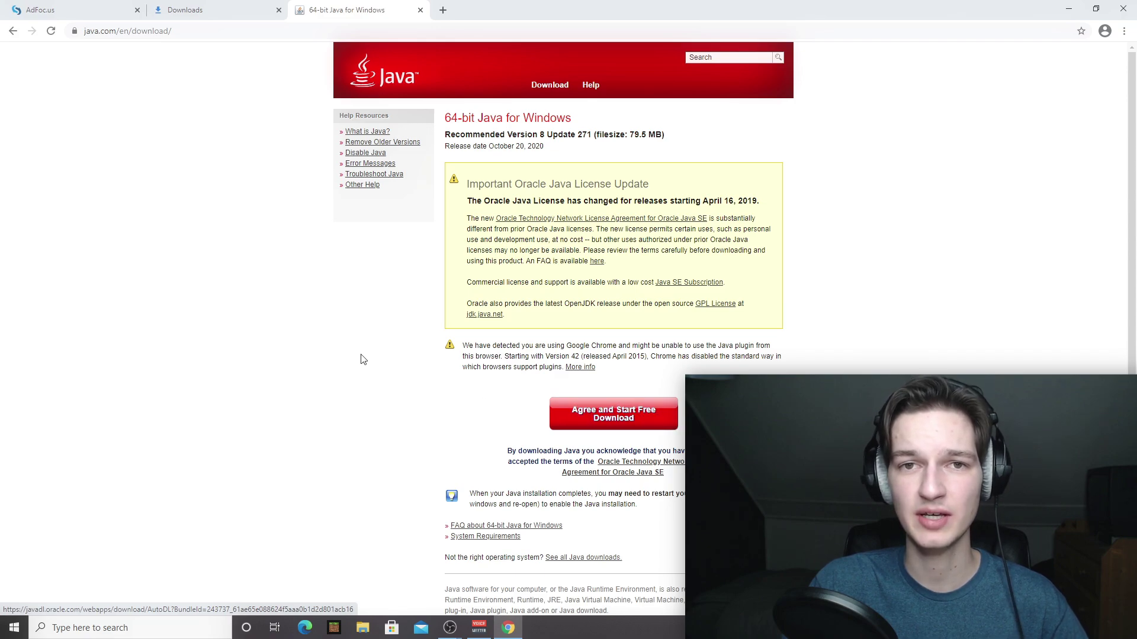
{"action": "left_click", "coordinate": [395, 31]}
{"action": "type", "text": "j"}
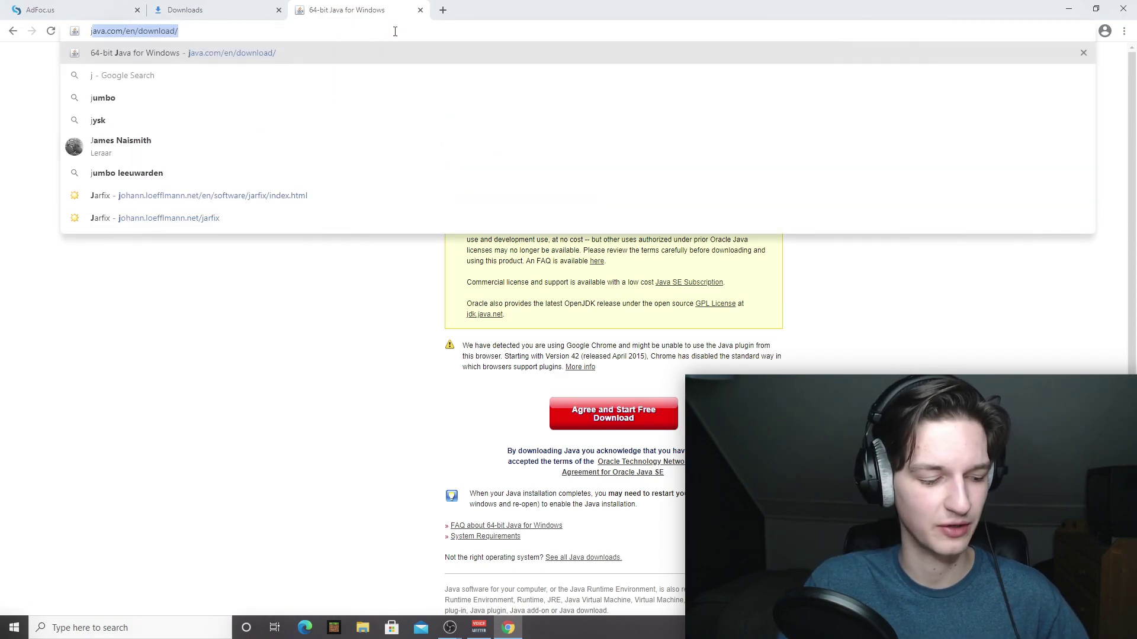
{"action": "type", "text": "arfix"}
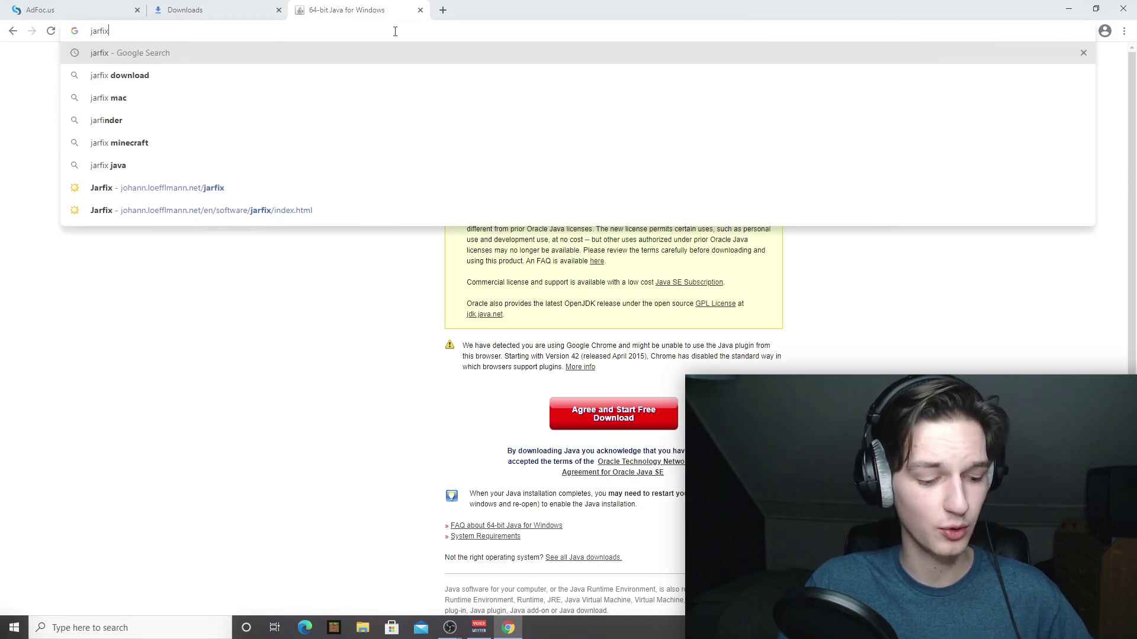
{"action": "key", "text": "Return"}
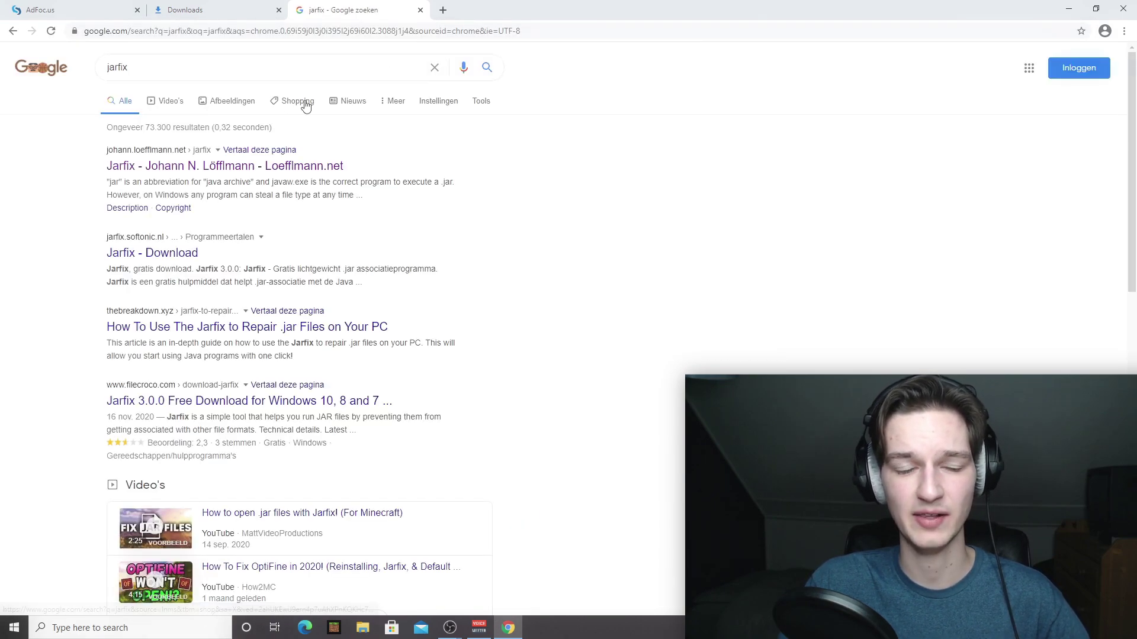
{"action": "left_click", "coordinate": [130, 171]}
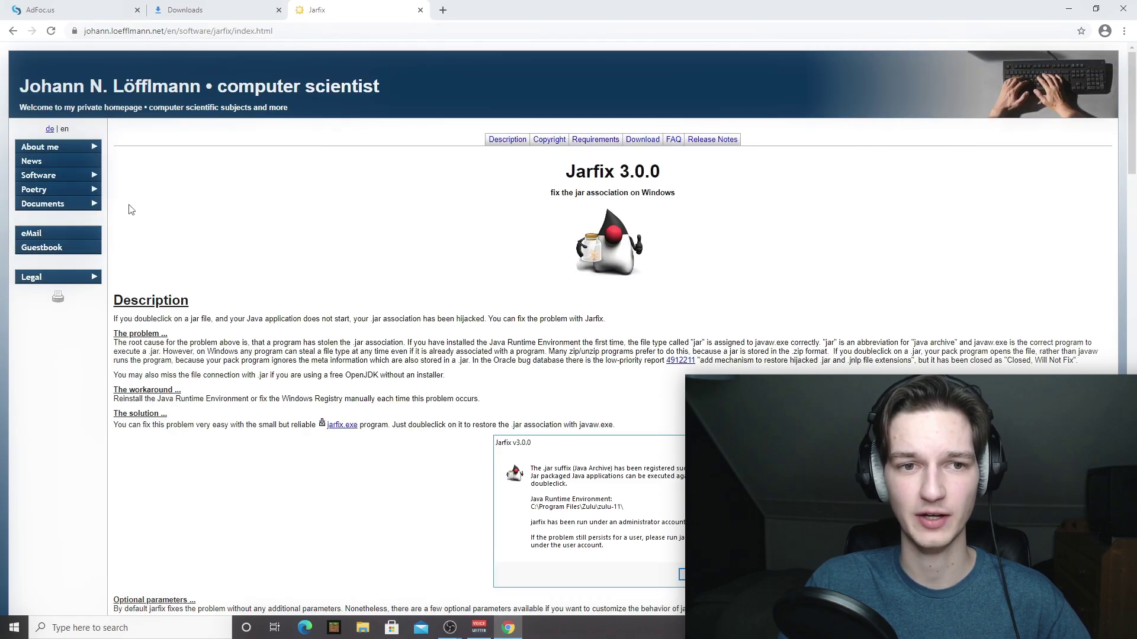
Download jarfix.exe from the solution section and run it to repair the .jar file association, dismissing its message.
{"action": "scroll", "coordinate": [428, 288], "scroll_direction": "down", "scroll_amount": 2}
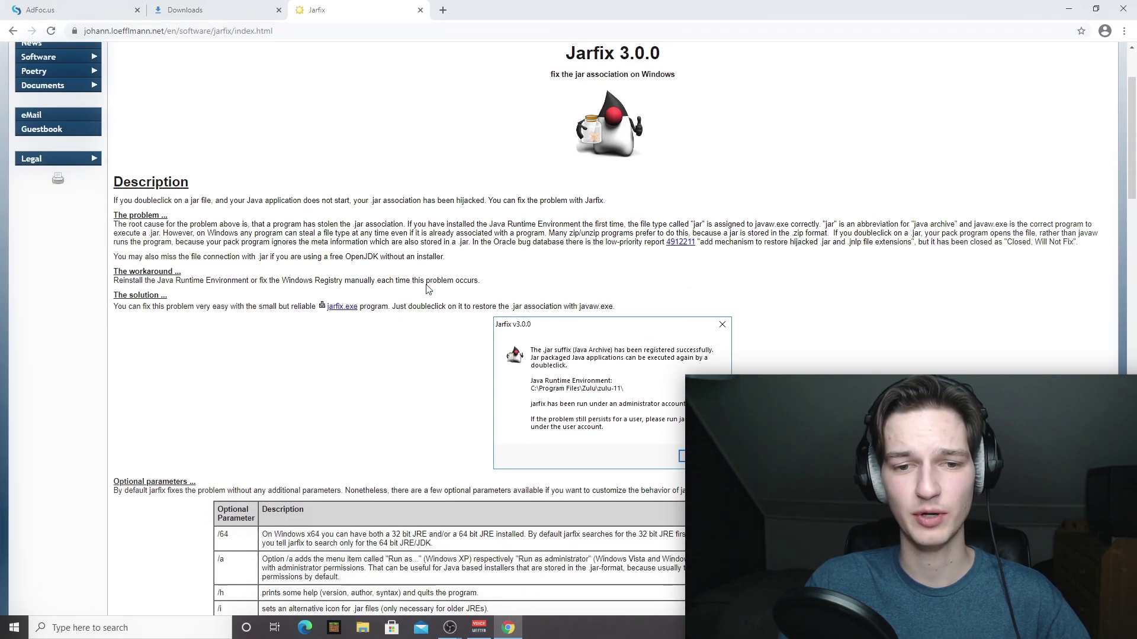
{"action": "left_click", "coordinate": [343, 308]}
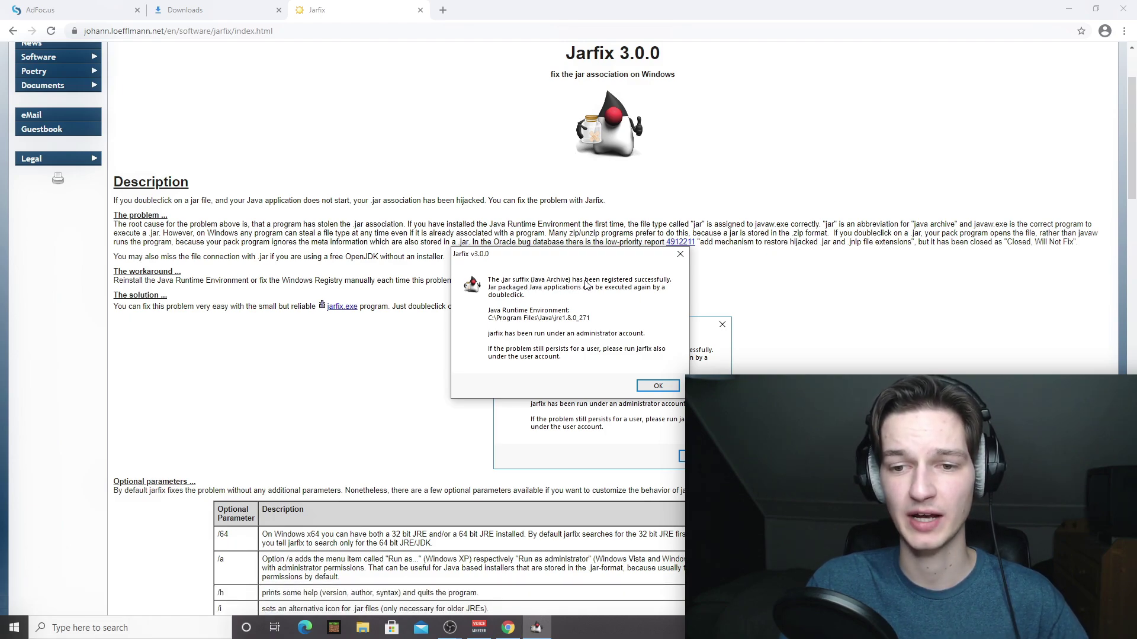
{"action": "left_click", "coordinate": [658, 386]}
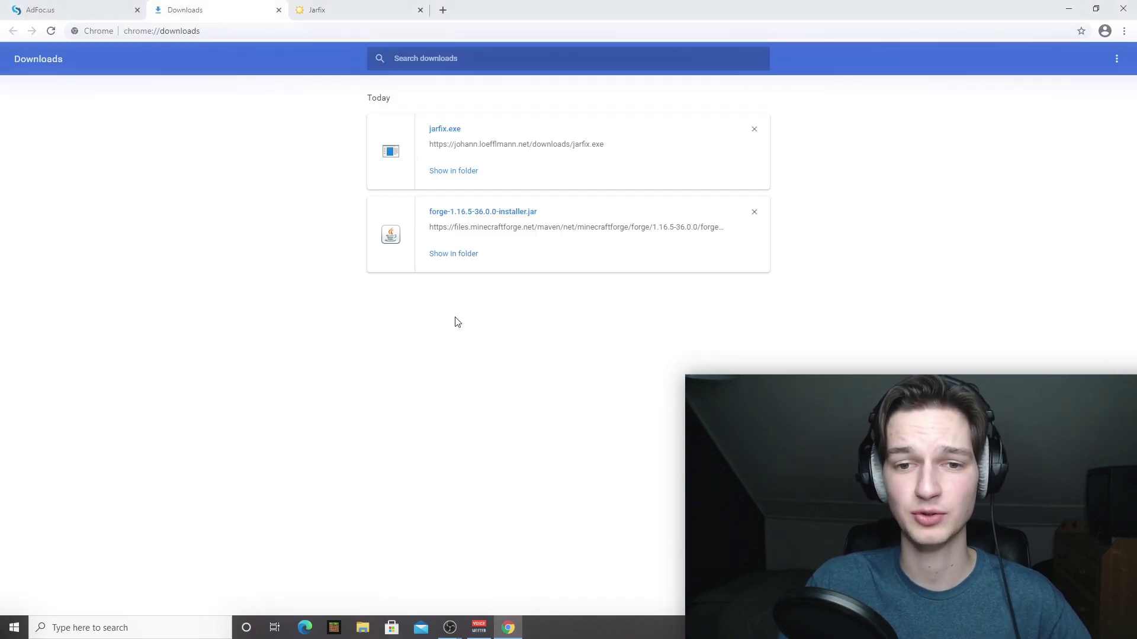
Run forge-1.16.5-36.0.0-installer from its download folder with the Install client option, and close the installer and folder when done.
{"action": "left_click", "coordinate": [453, 254]}
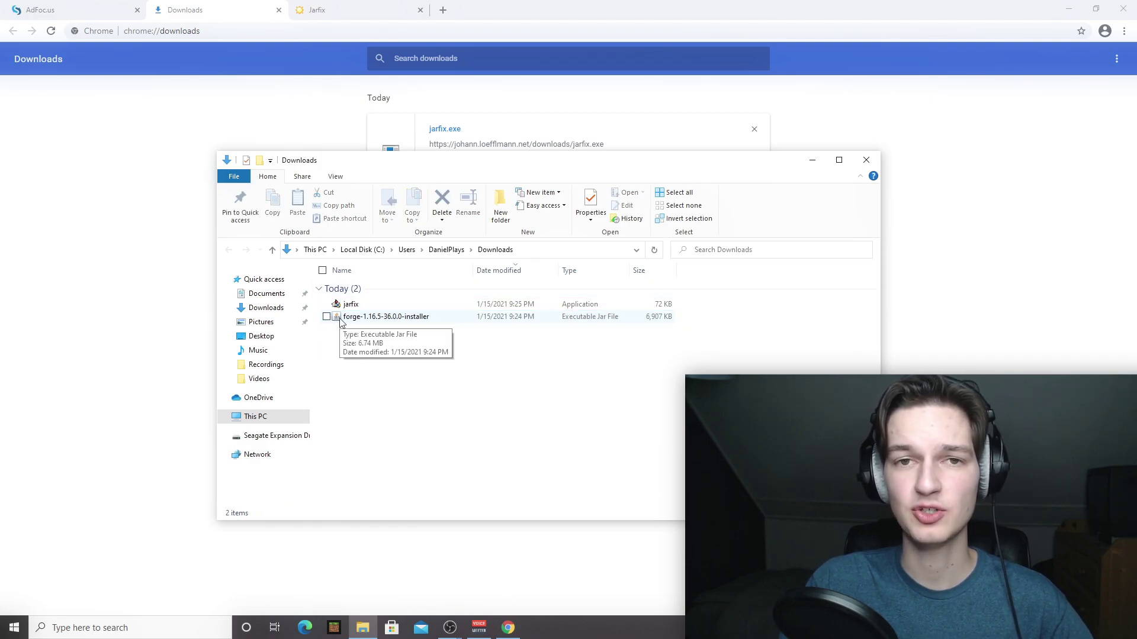
{"action": "double_click", "coordinate": [341, 320]}
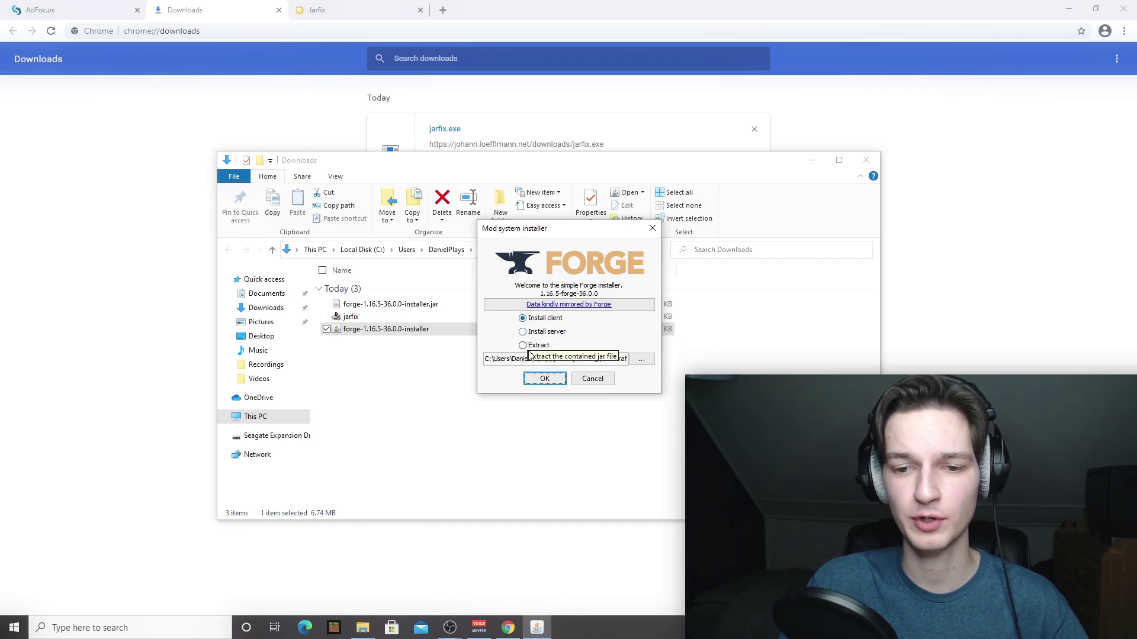
{"action": "left_click", "coordinate": [545, 378]}
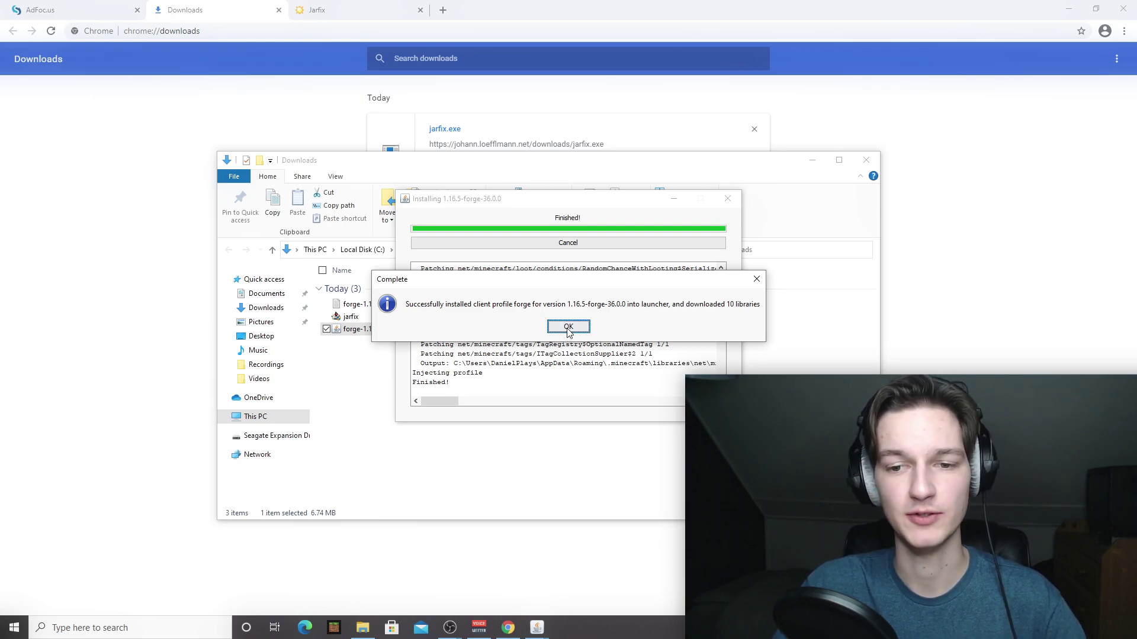
{"action": "left_click", "coordinate": [567, 326]}
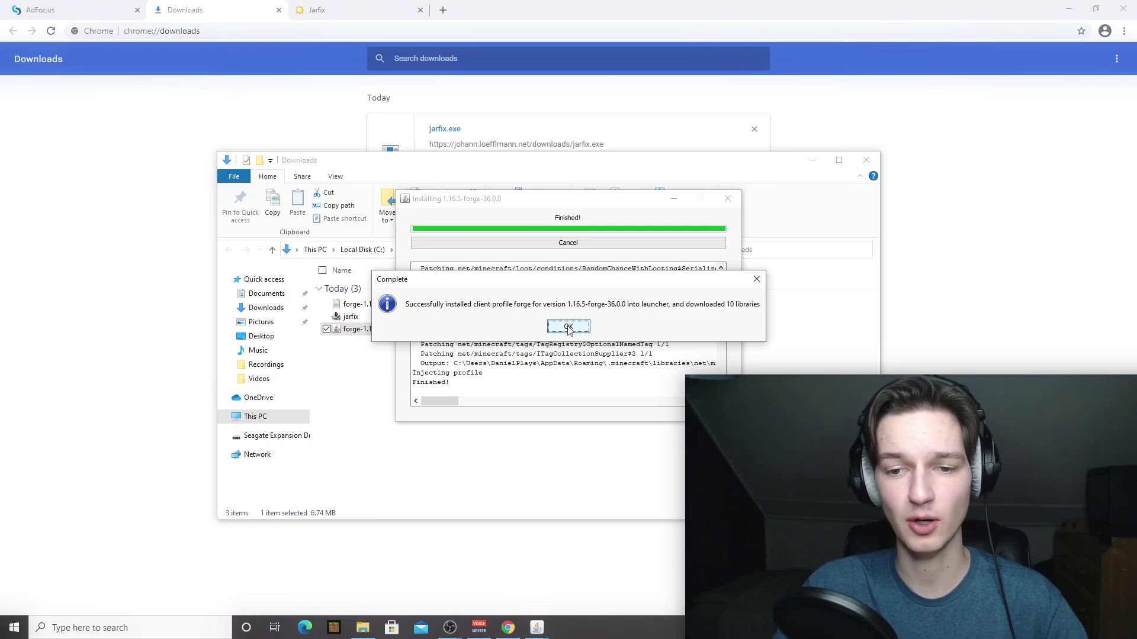
{"action": "left_click", "coordinate": [867, 160]}
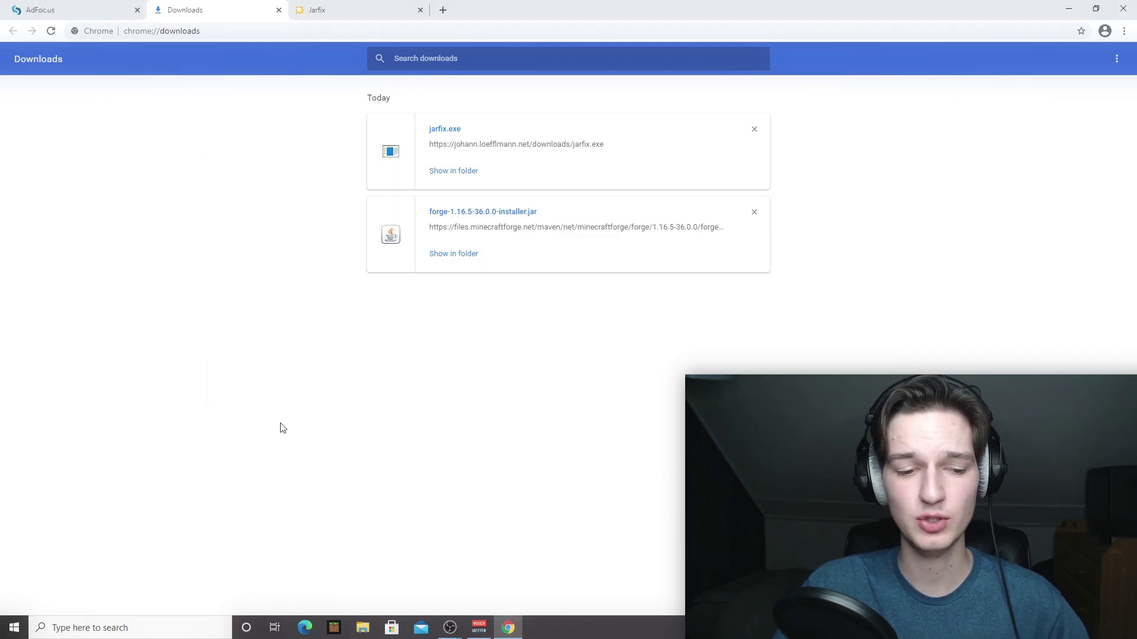
Open the %appdata% folder through Windows search and go into its .minecraft folder.
{"action": "left_click", "coordinate": [95, 628]}
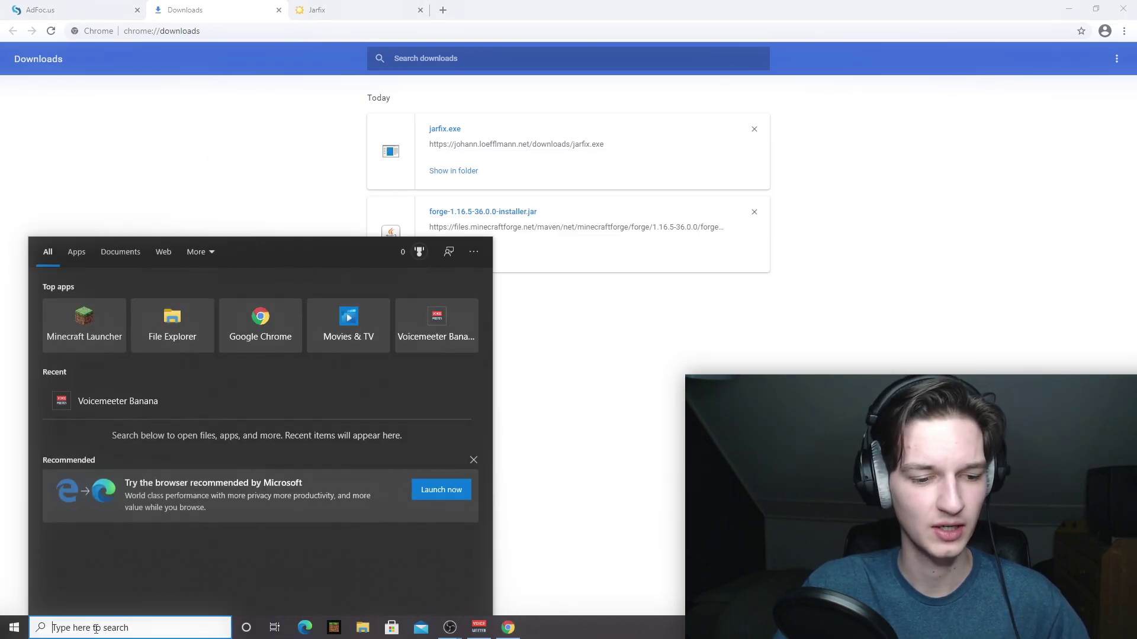
{"action": "type", "text": "%app"}
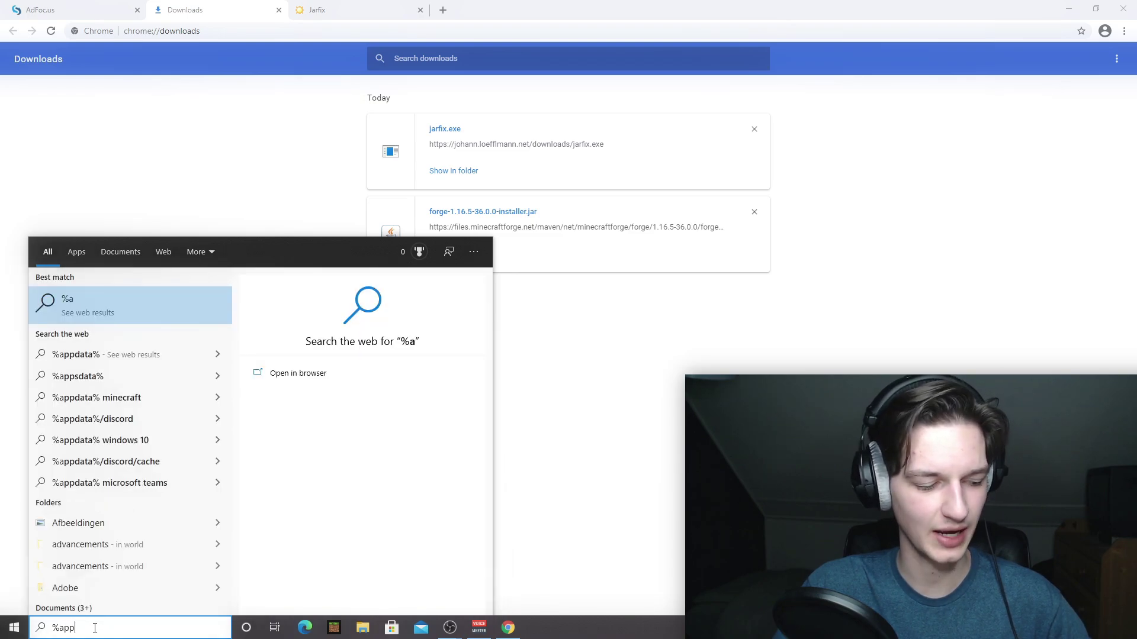
{"action": "type", "text": "data%"}
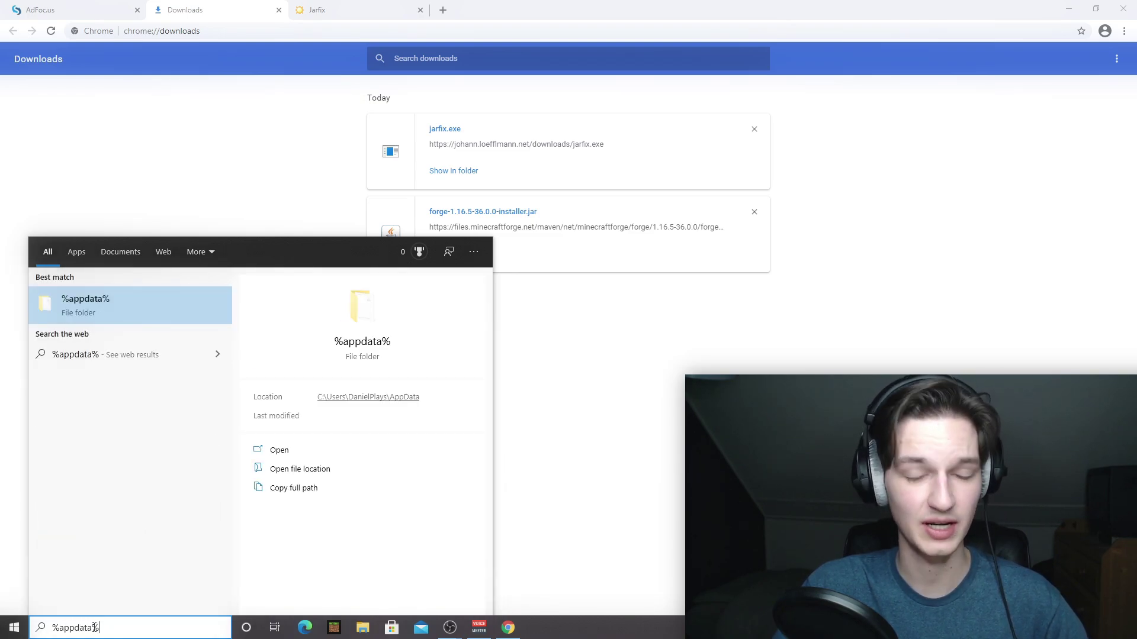
{"action": "key", "text": "Return"}
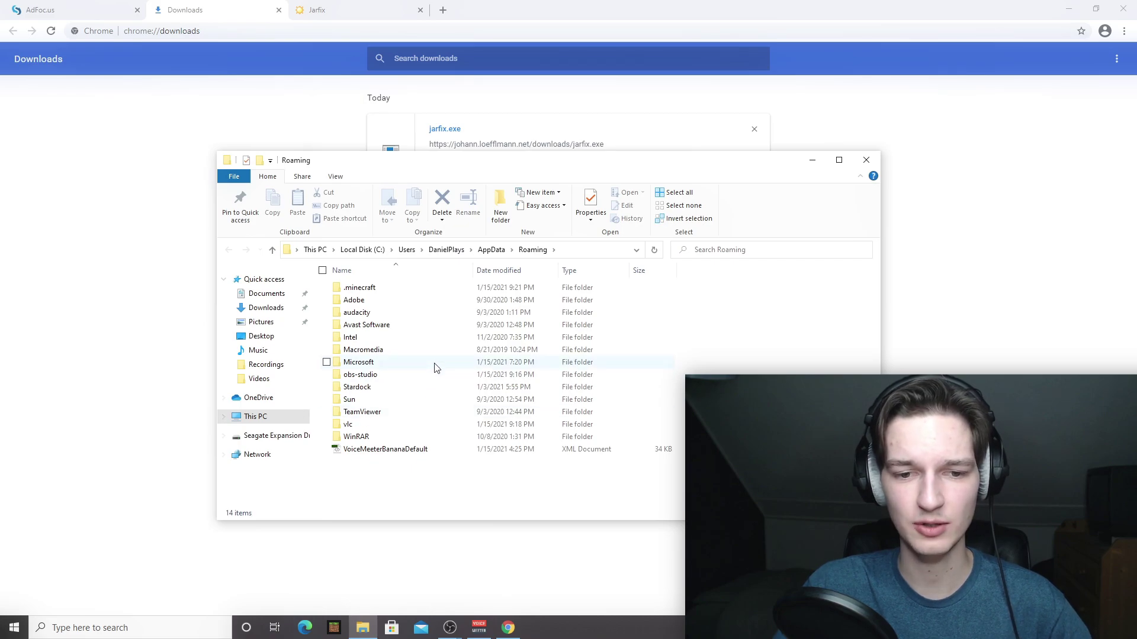
{"action": "double_click", "coordinate": [379, 290]}
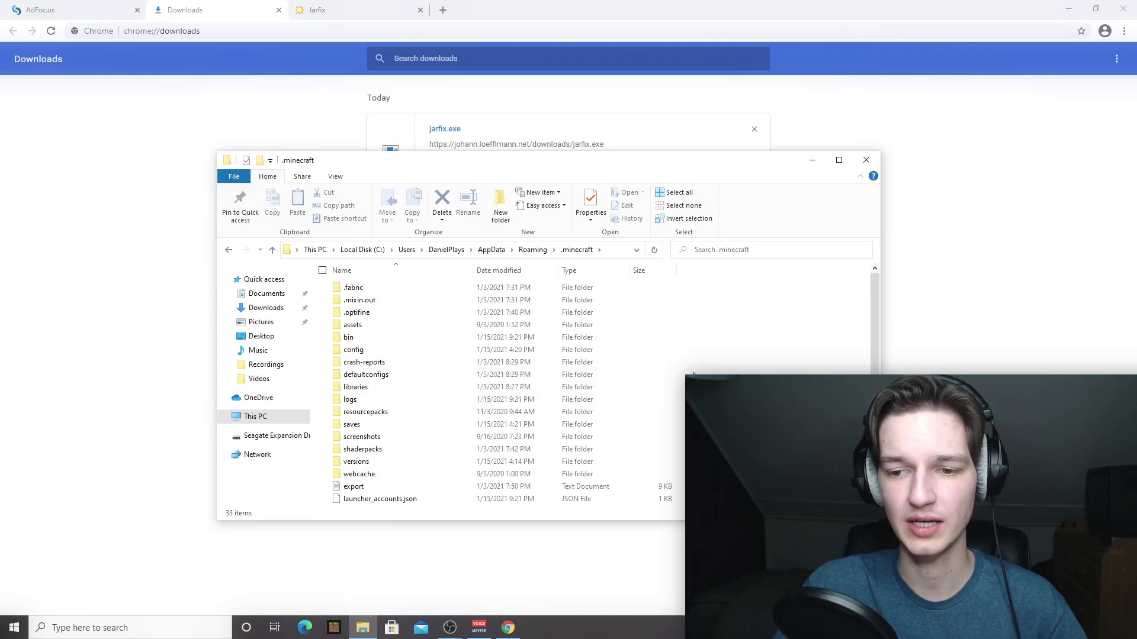
Create a new folder named "mods" inside the .minecraft folder and open it.
{"action": "right_click", "coordinate": [556, 378]}
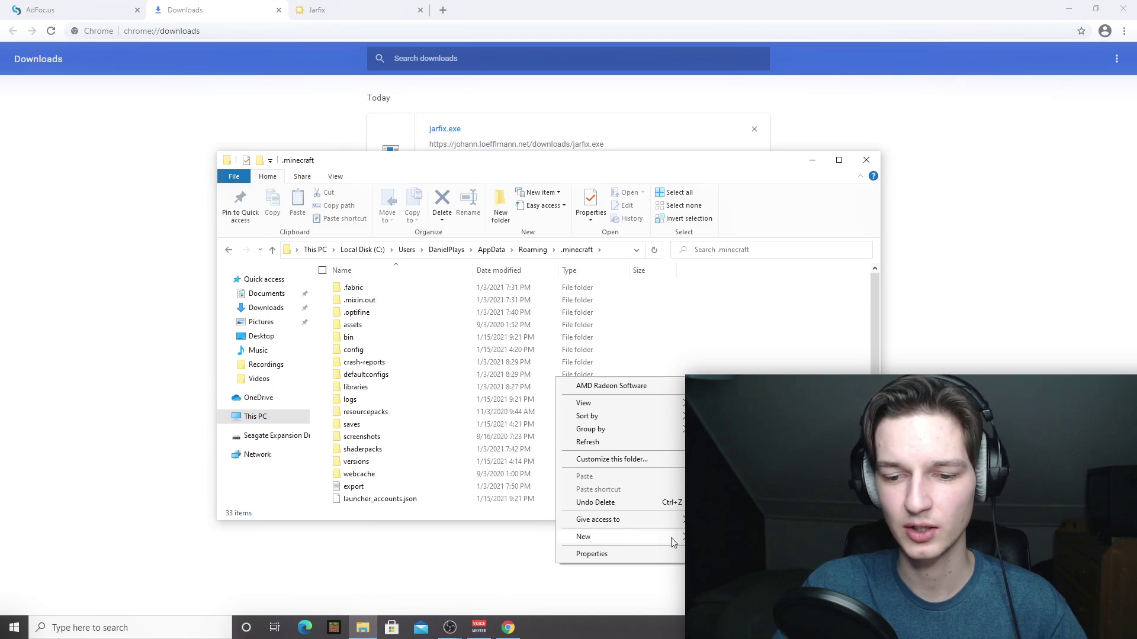
{"action": "type", "text": "folder"}
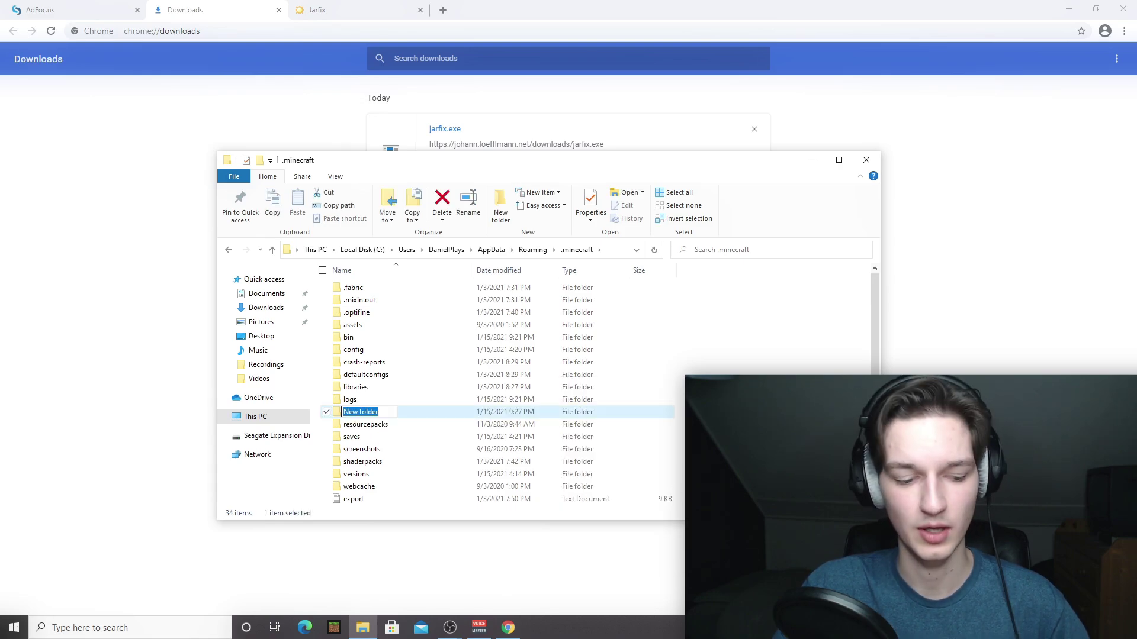
{"action": "type", "text": "mods"}
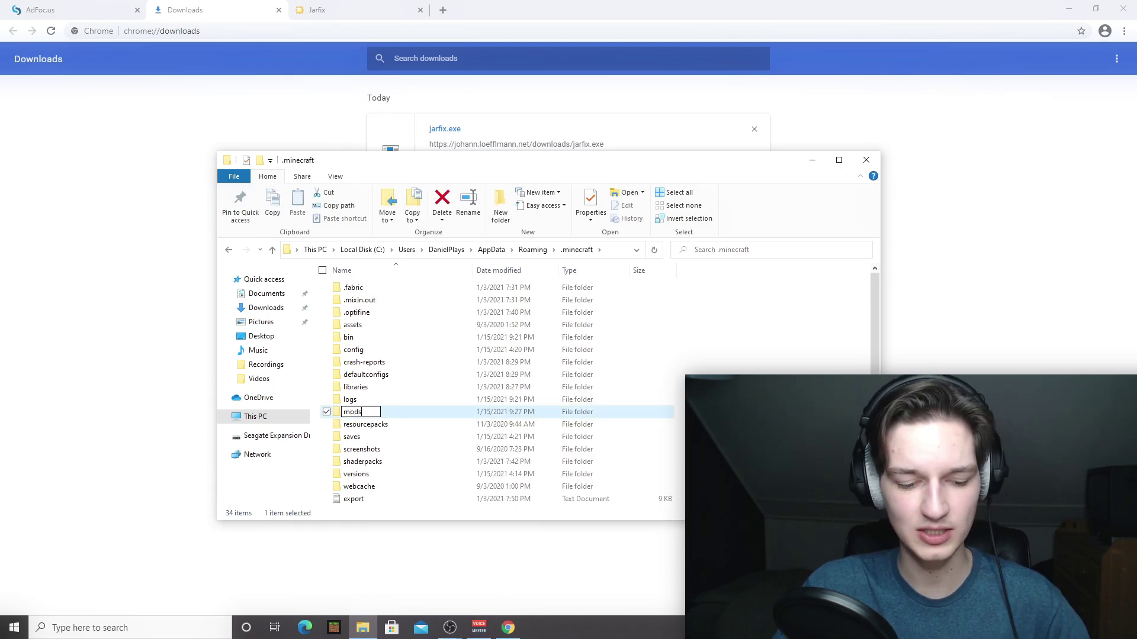
{"action": "key", "text": "Return"}
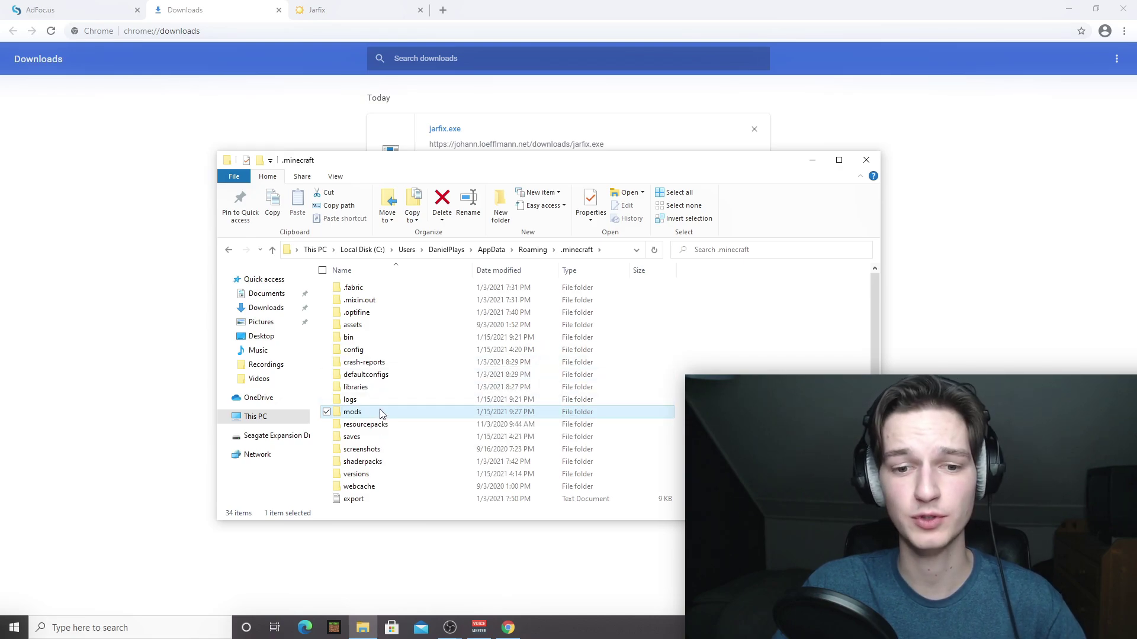
{"action": "double_click", "coordinate": [382, 414]}
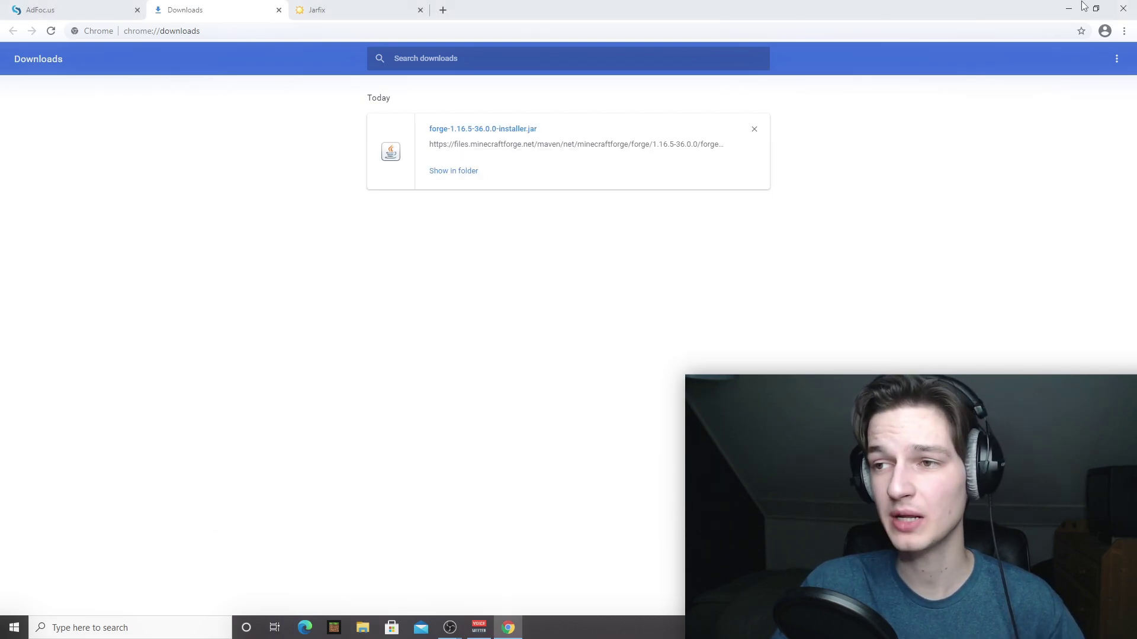
Switch from the browser to the Minecraft Launcher and look for the forge 1.16.5-forge-36.0.0 profile among the Java Edition versions.
{"action": "left_click", "coordinate": [1070, 9]}
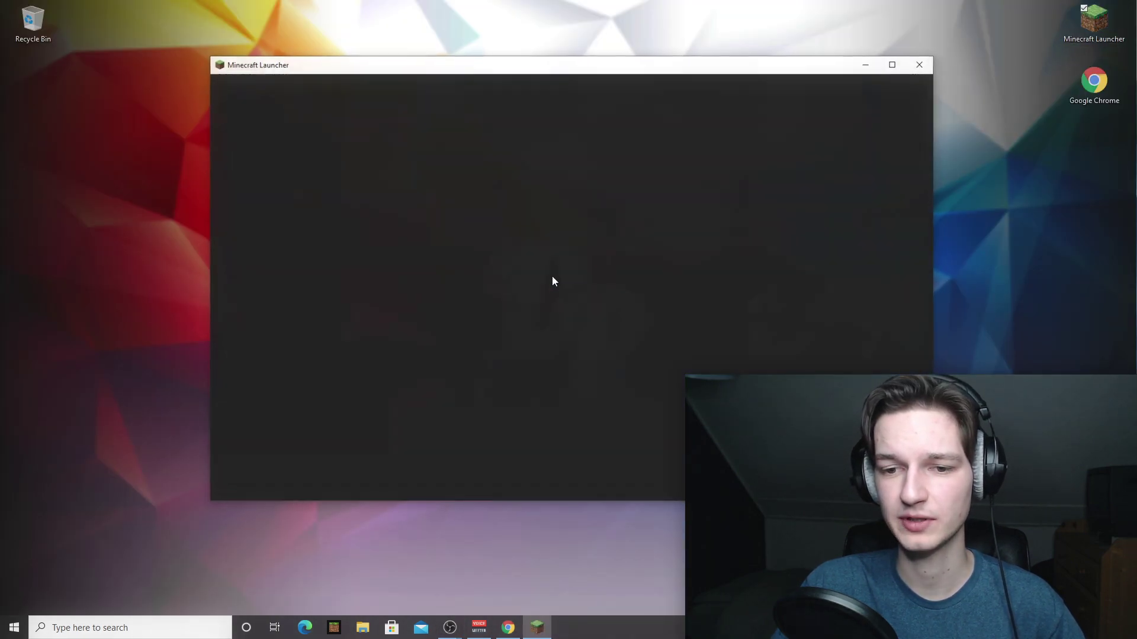
{"action": "left_click", "coordinate": [401, 487]}
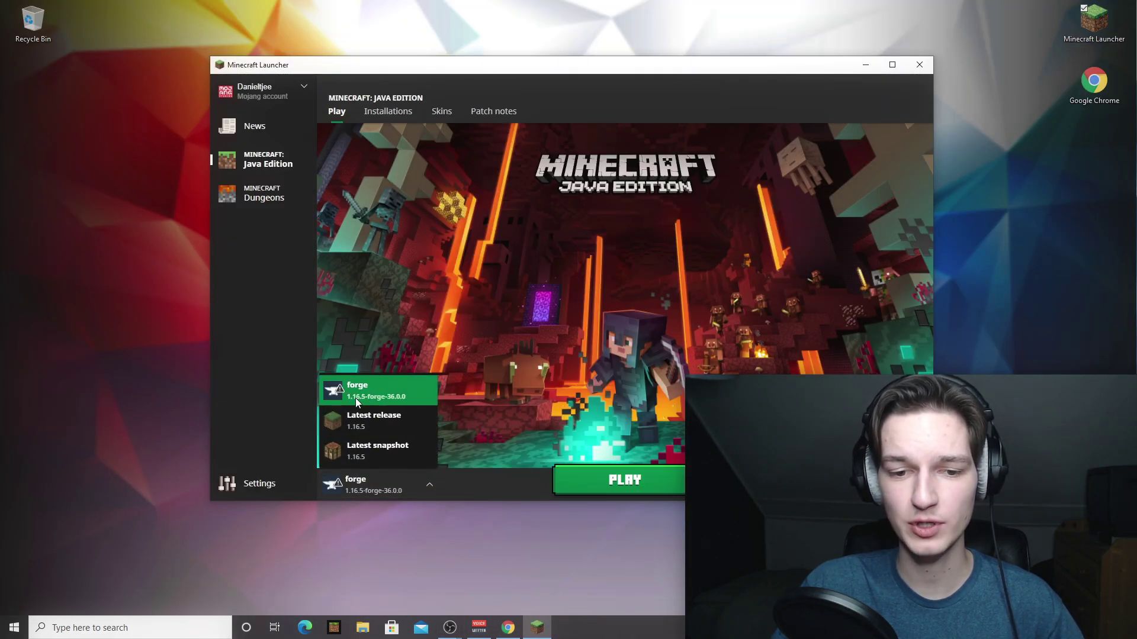
{"action": "left_click", "coordinate": [482, 339]}
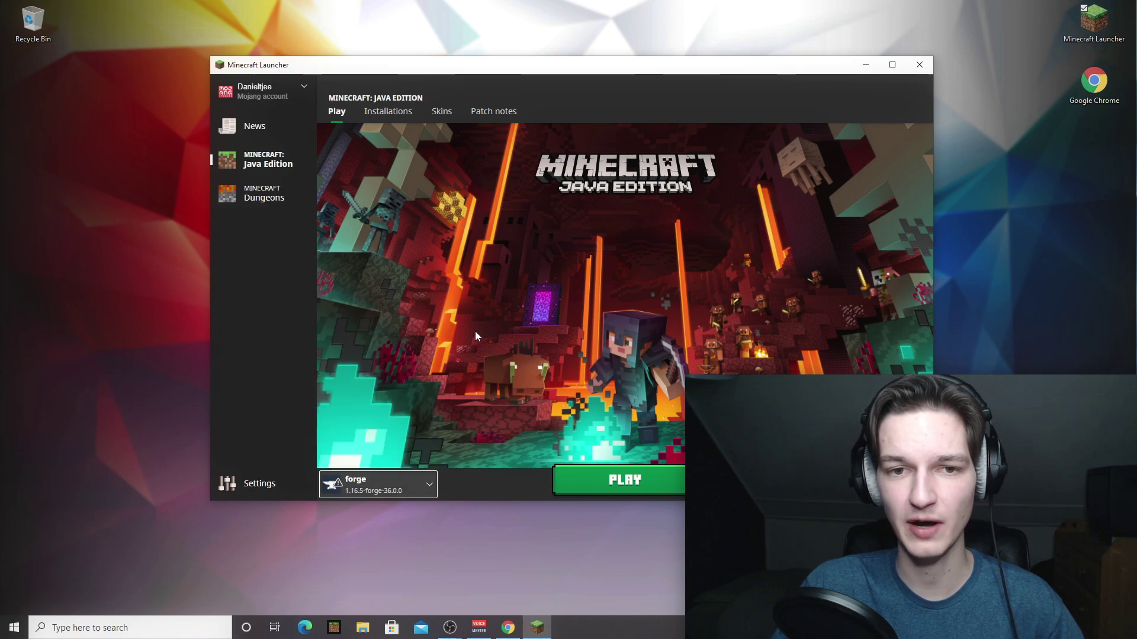
Launch the forge 1.16.5-forge-36.0.0 entry from the installations, acknowledging the modified-installation risks with no further warnings for it.
{"action": "left_click", "coordinate": [395, 118]}
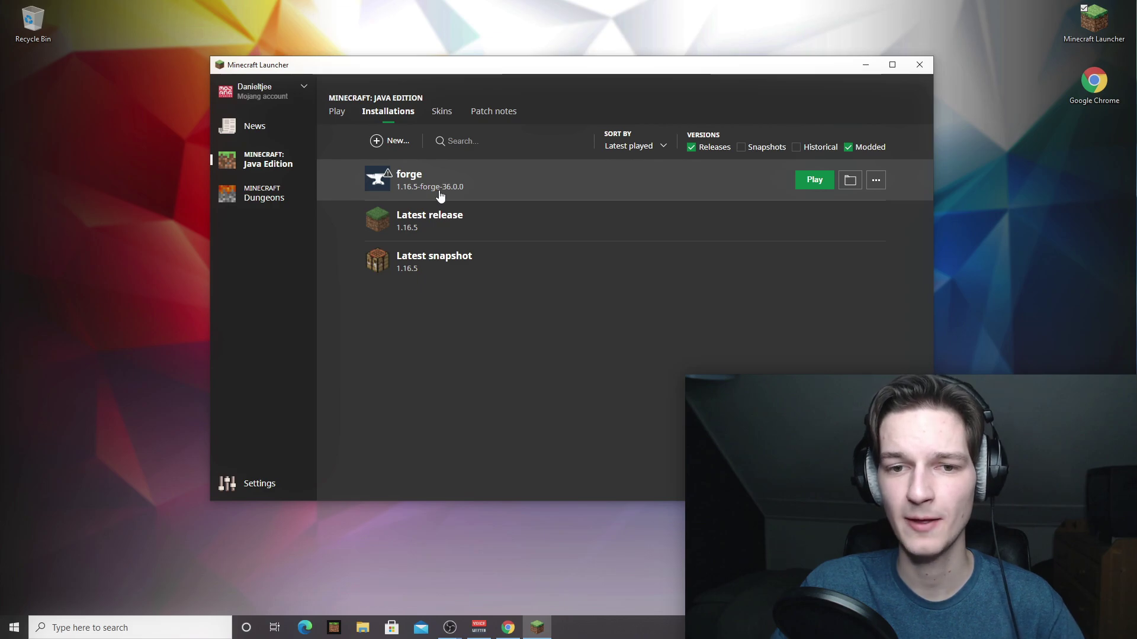
{"action": "left_click", "coordinate": [815, 180]}
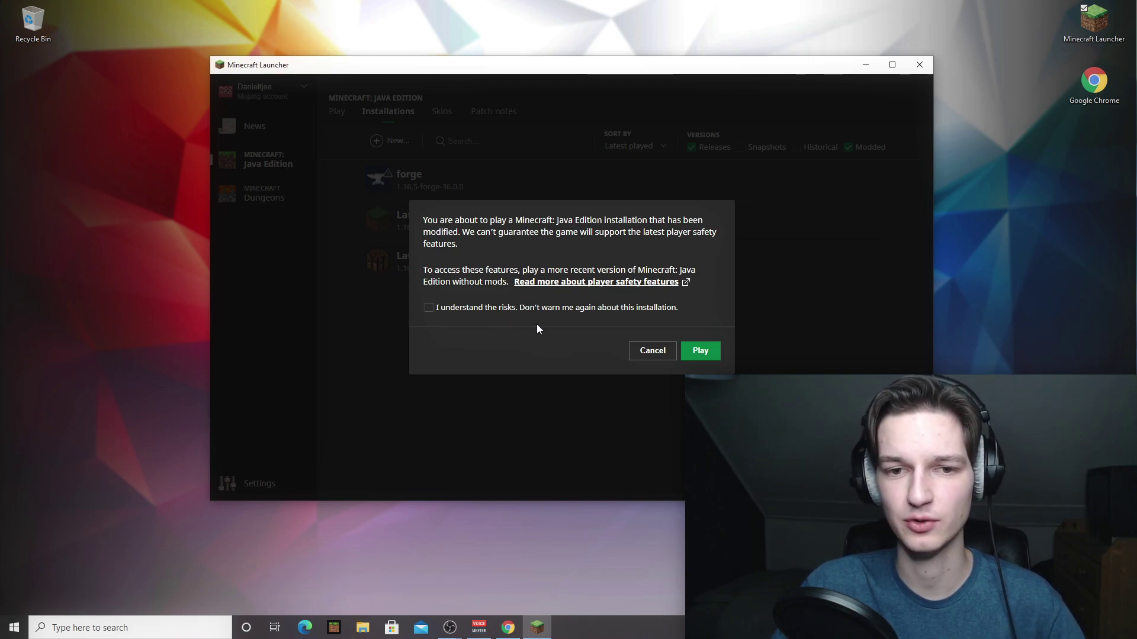
{"action": "left_click", "coordinate": [434, 308]}
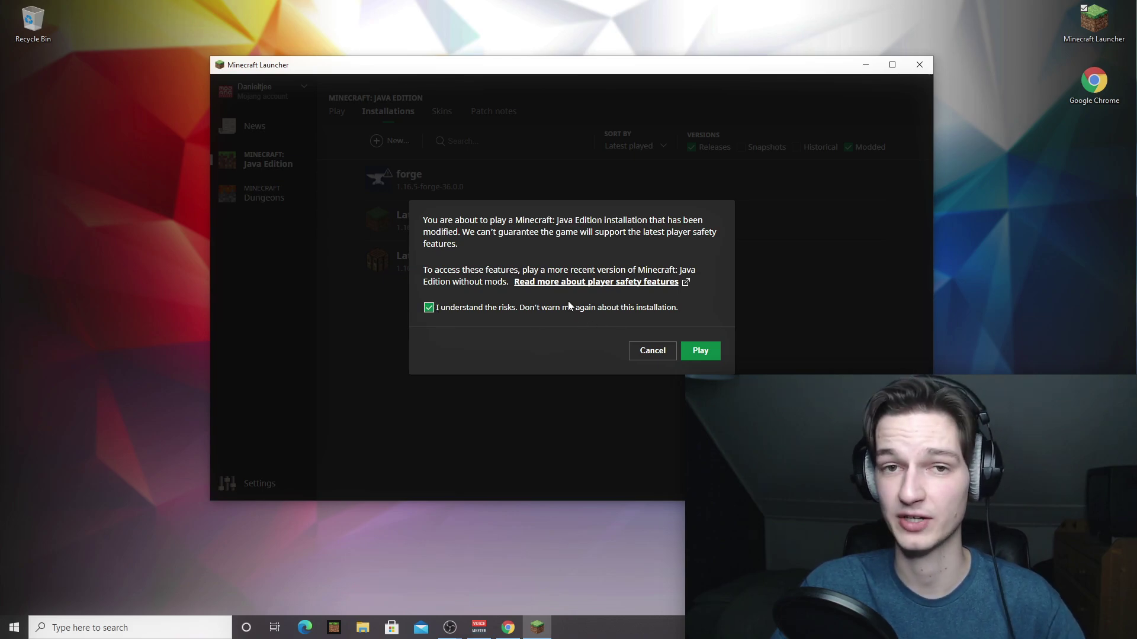
{"action": "left_click", "coordinate": [701, 352]}
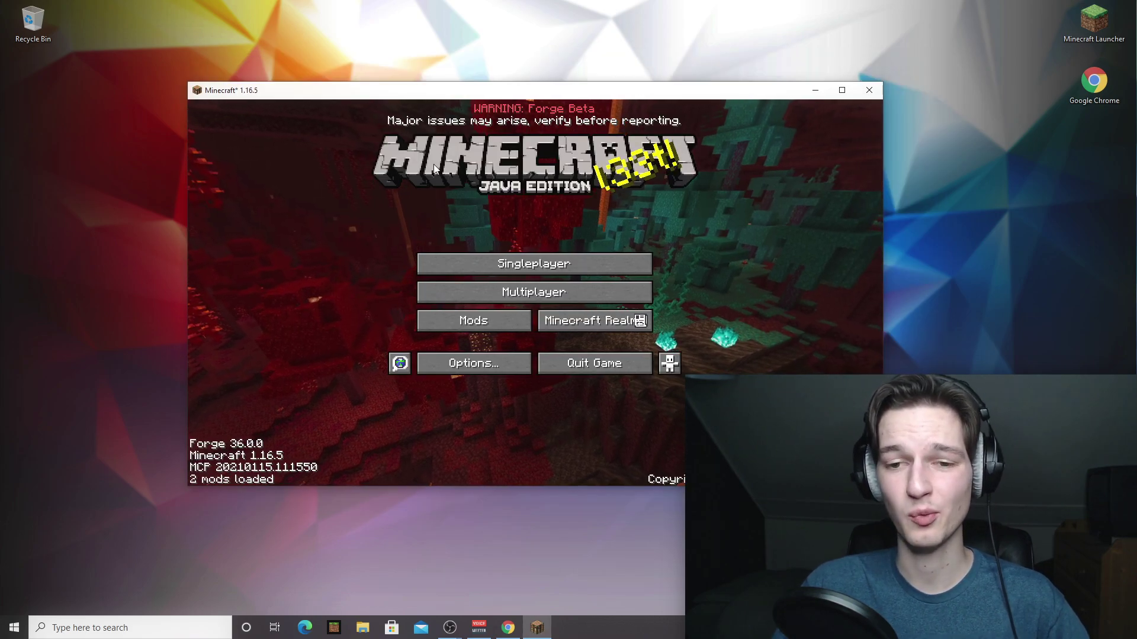